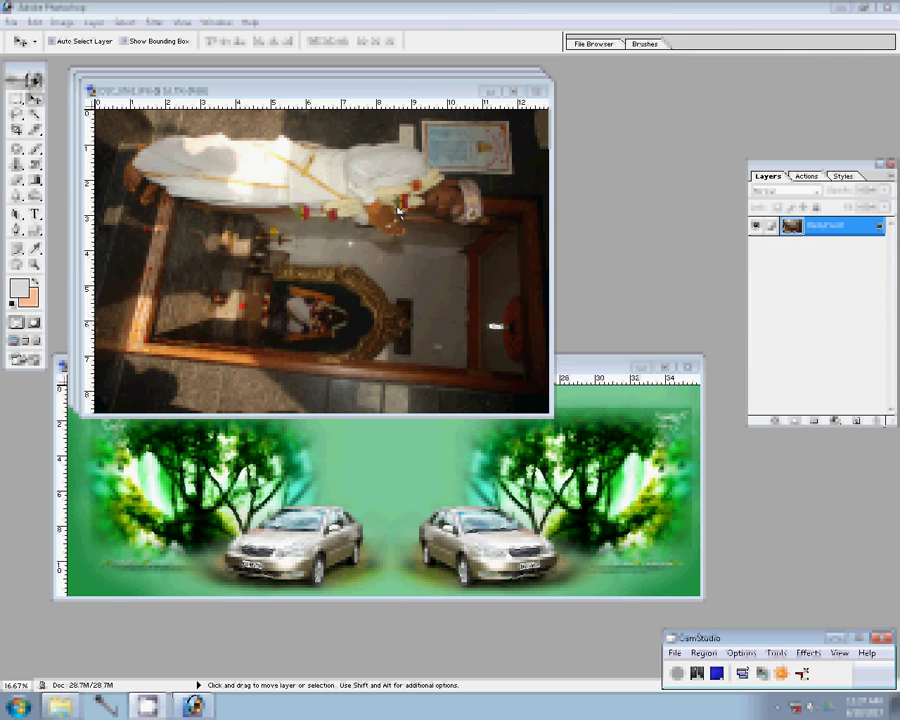
- Rotate the temple photo's canvas 90° so the man in white stands upright
click(62, 22)
mouse_move(97, 163)
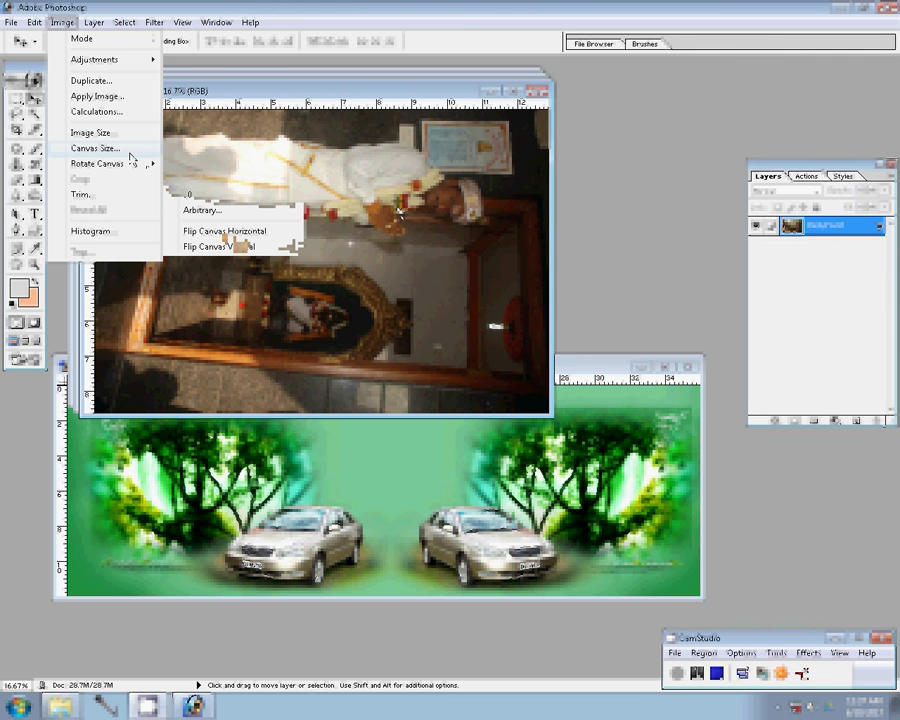
click(205, 194)
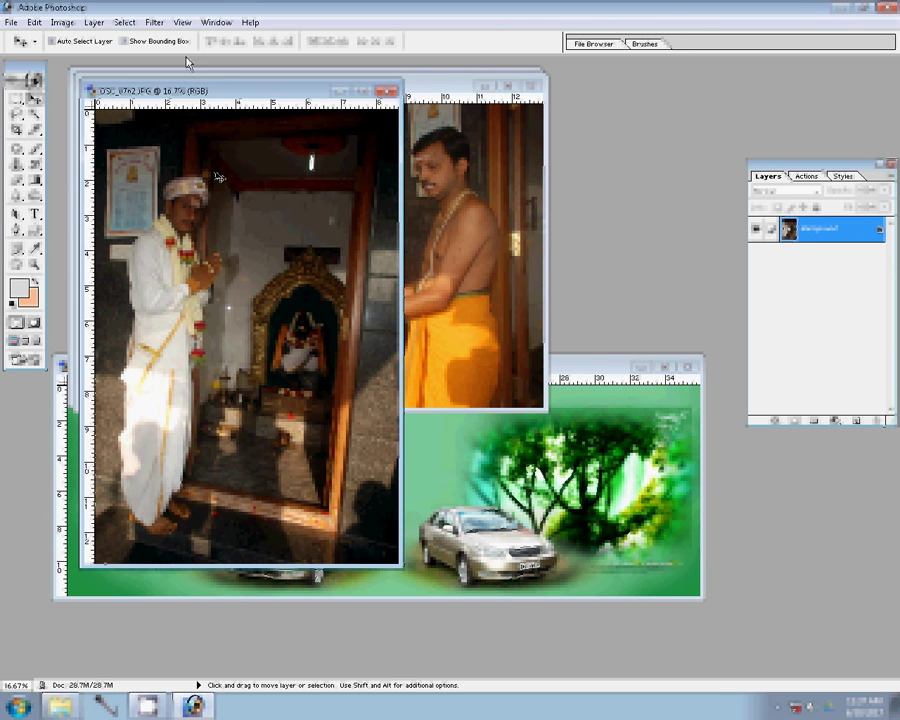
- Enlarge the placed temple photo to about 138.5% and position it at the layout's left edge
click(807, 176)
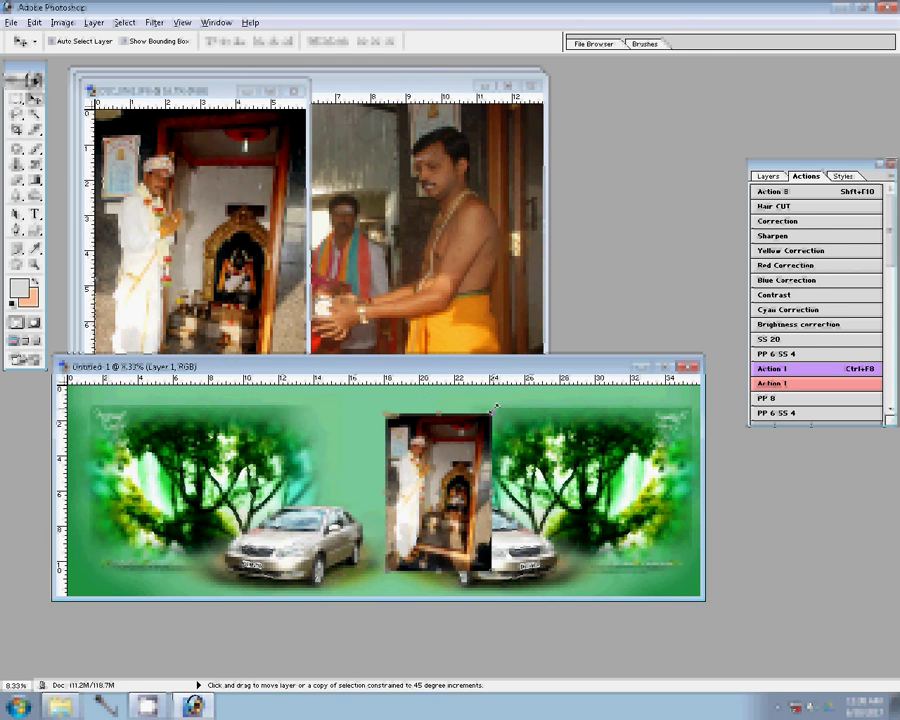
drag(494, 408, 515, 385)
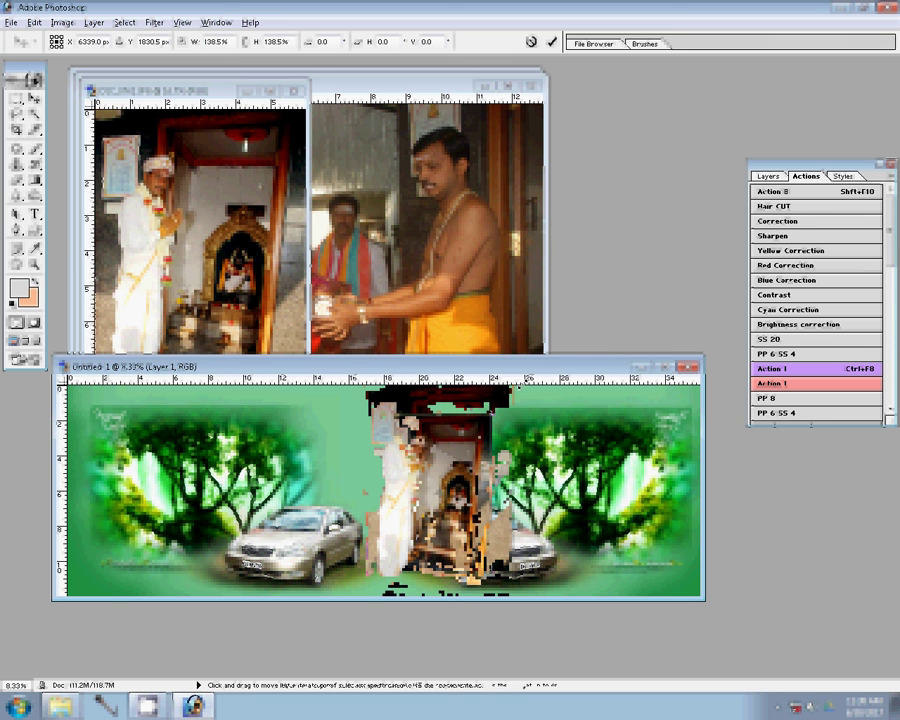
drag(395, 457, 415, 457)
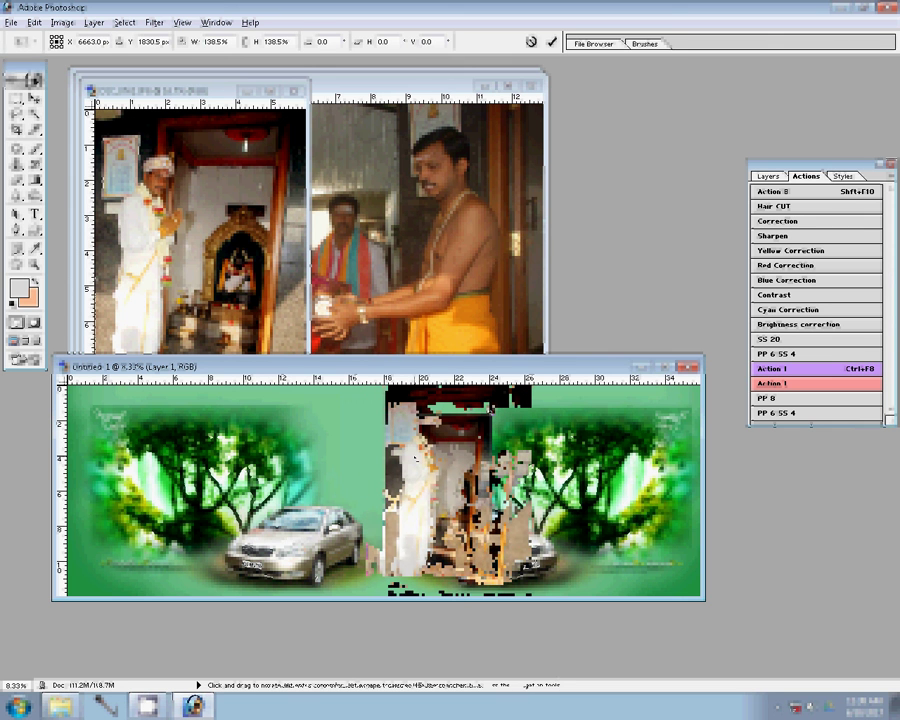
key(Return)
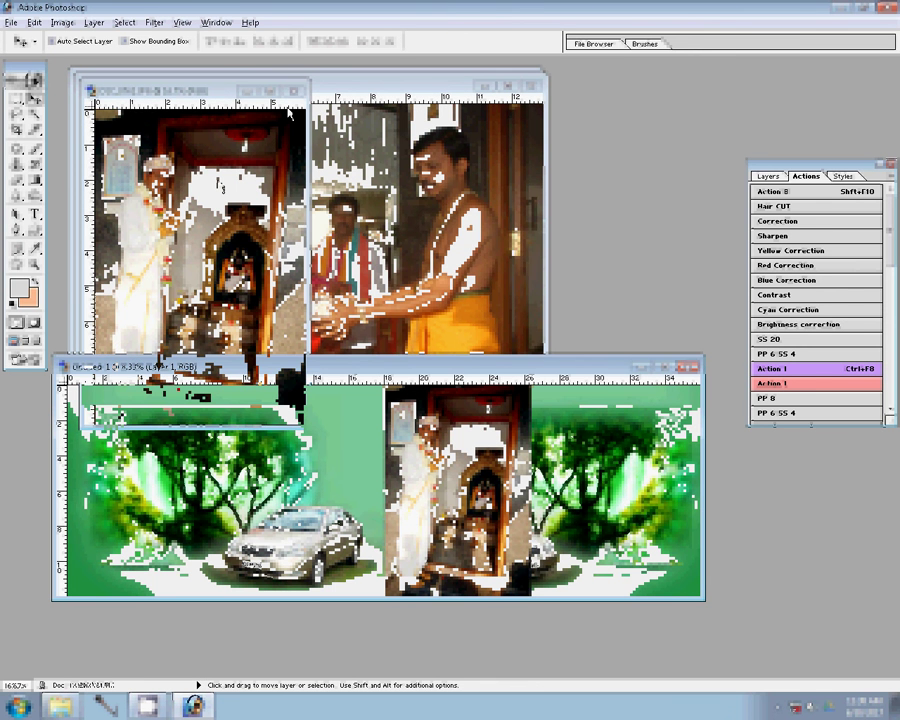
- Close the DSC_0762 source file without saving and bring the handover-ceremony photo forward
click(294, 91)
key(n)
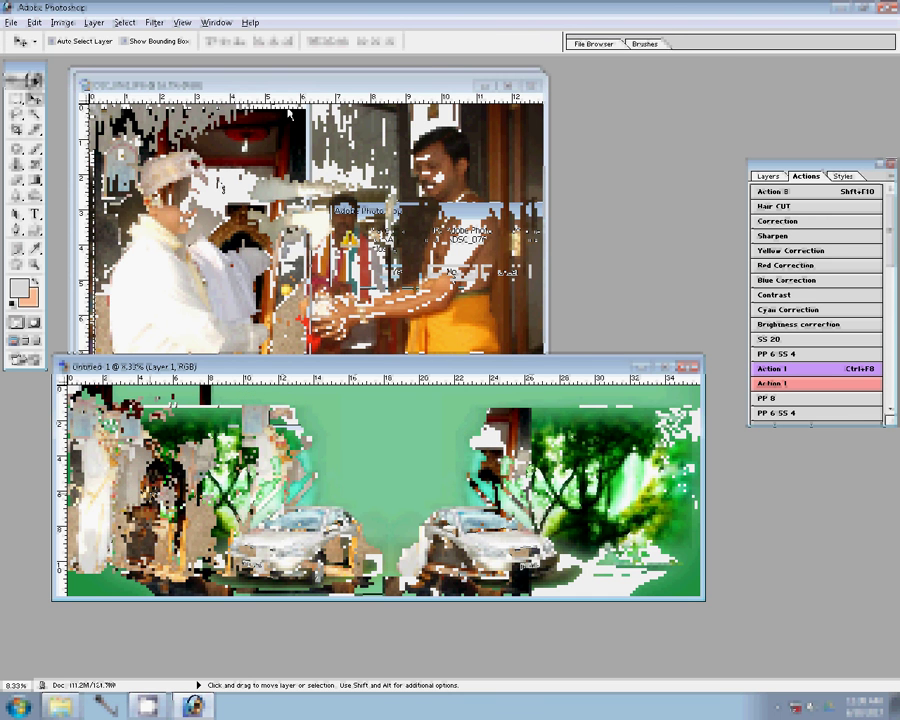
click(398, 229)
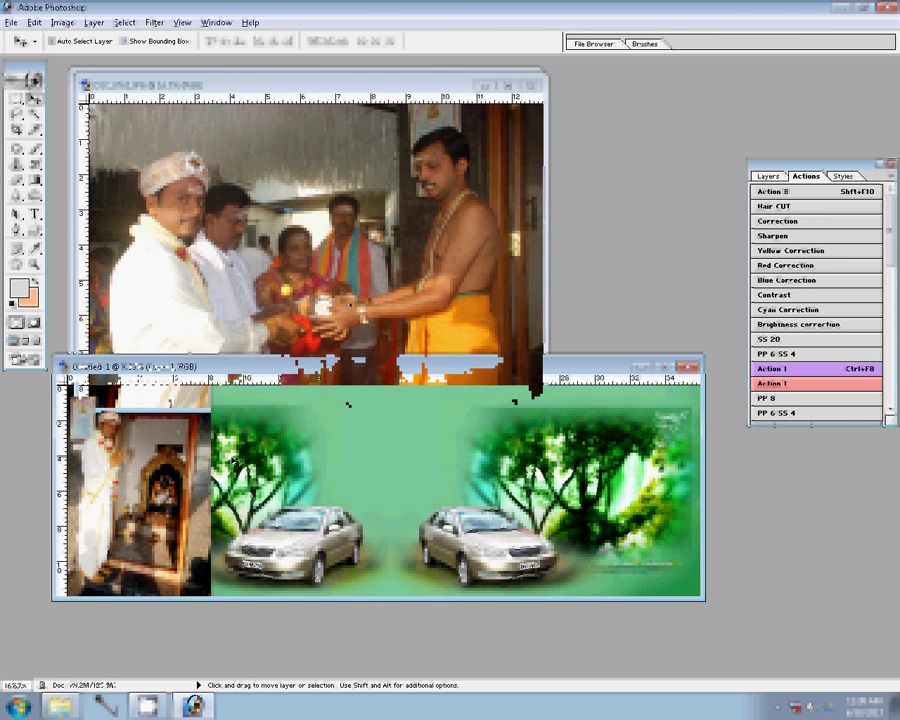
- Shrink the handover-ceremony photo, drag a copy to the layout's top, and close the source unsaved
key(ctrl+alt+i)
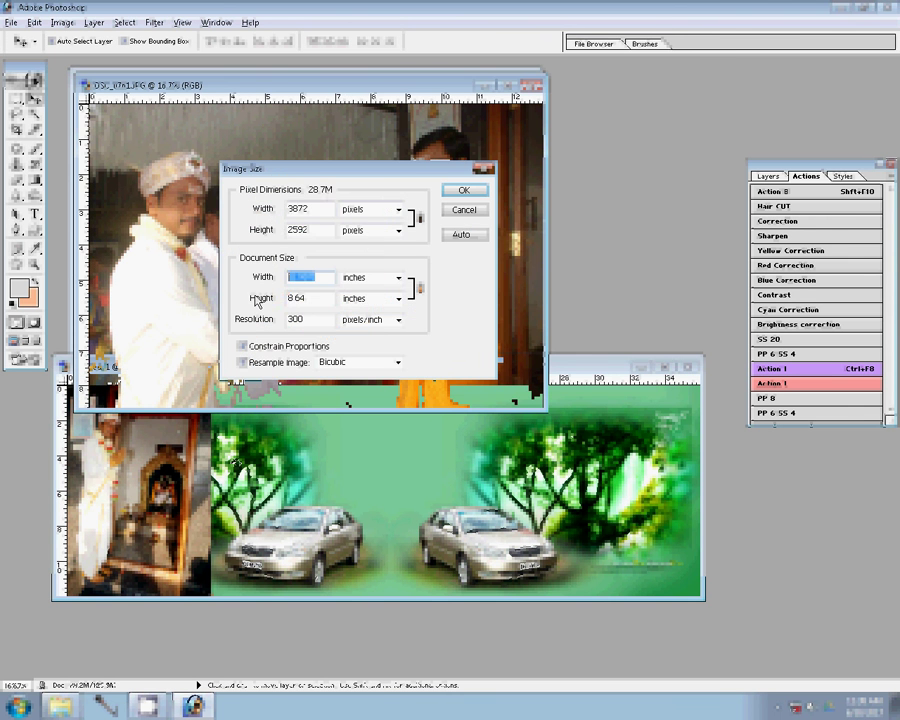
key(Return)
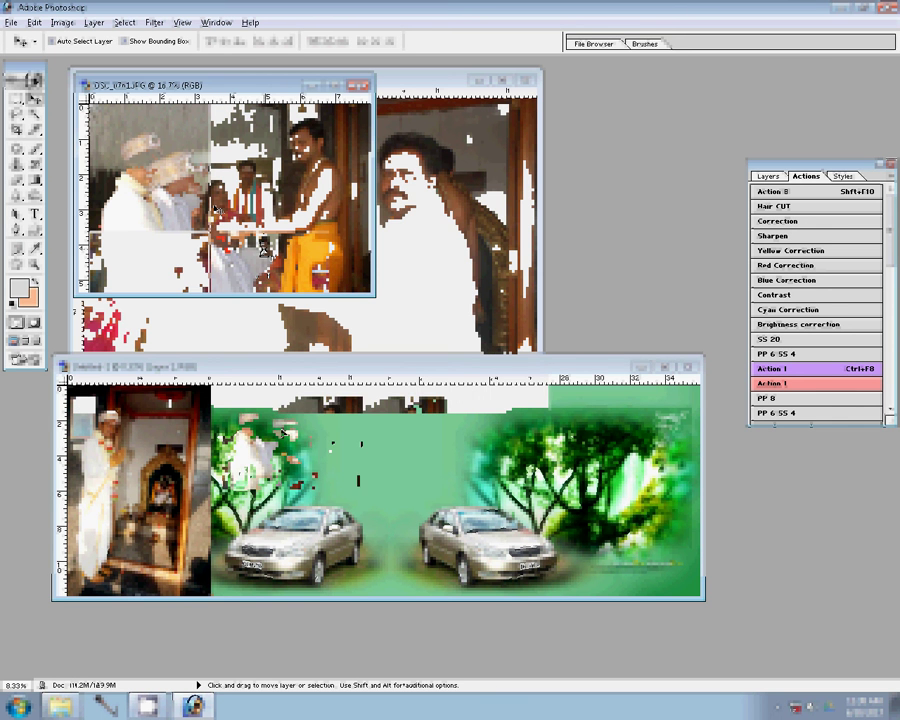
drag(265, 248, 282, 428)
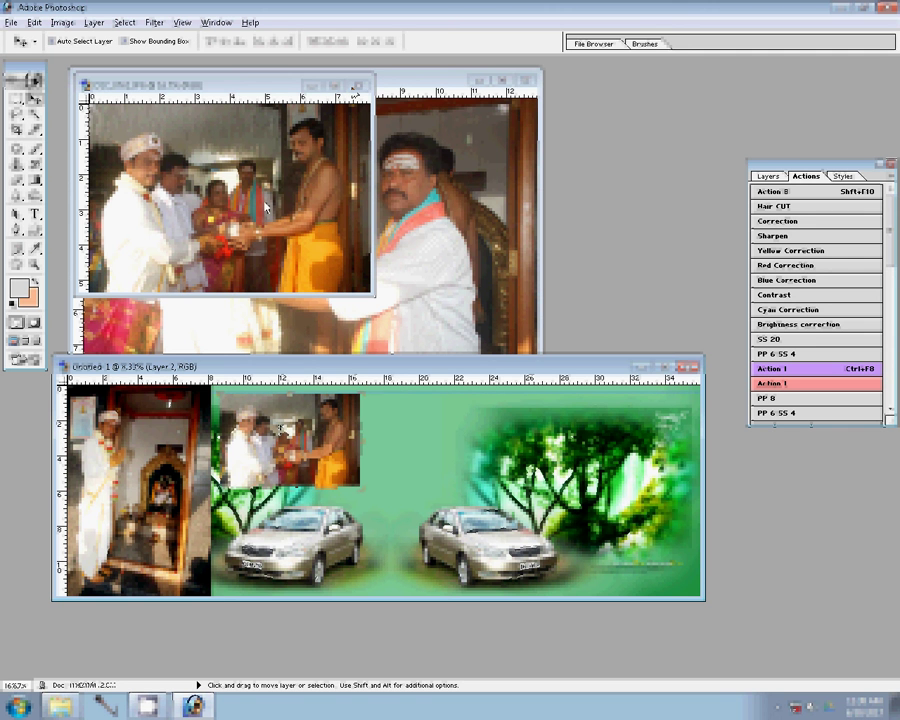
key(ctrl+w)
click(452, 272)
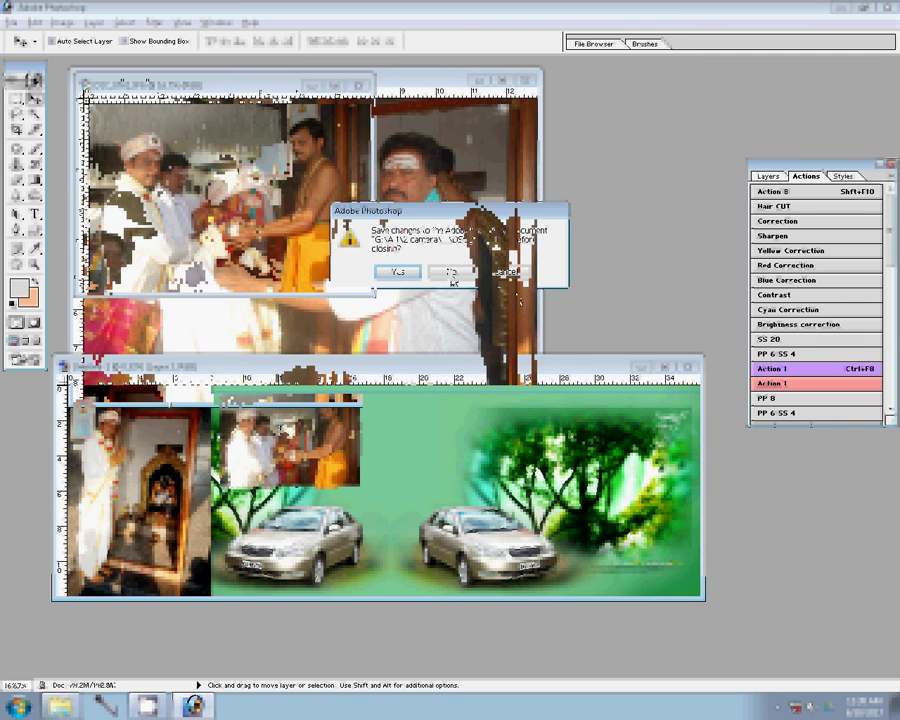
- Resize the garland-greeting photo to 8 inches wide
key(ctrl+alt+i)
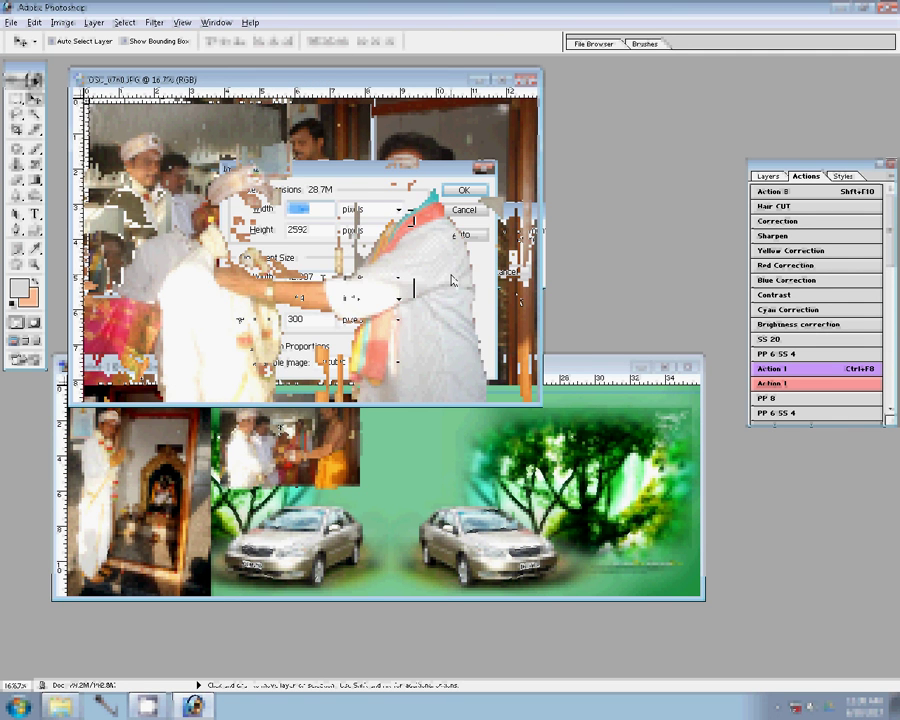
key(Tab)
key(Tab)
text(8)
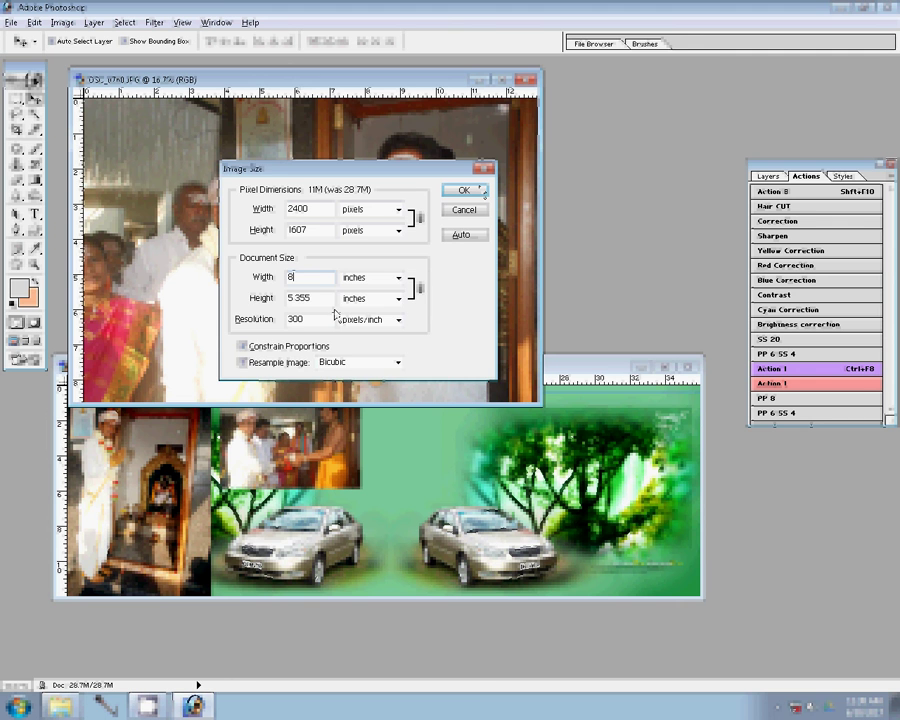
click(464, 190)
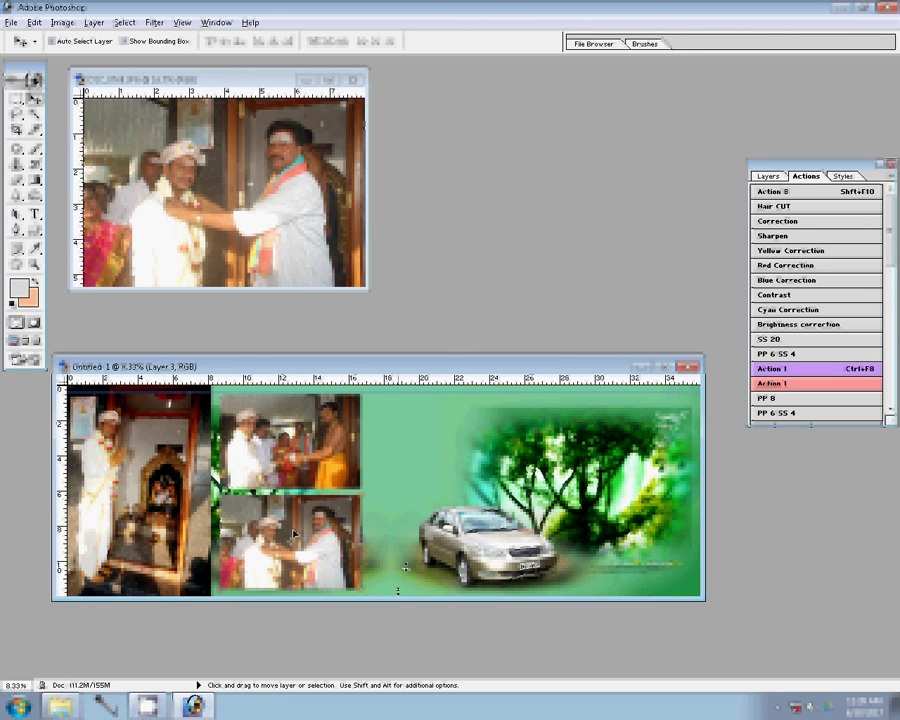
- Close the DSC_0760 source photo after placing it, answering the save prompt
click(268, 192)
key(ctrl+w)
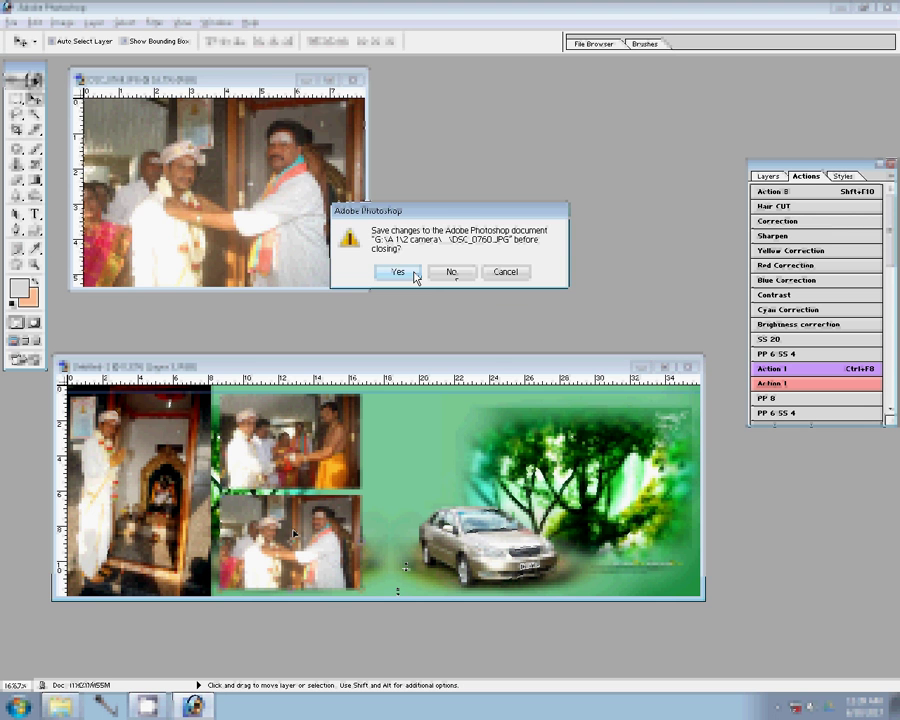
click(398, 272)
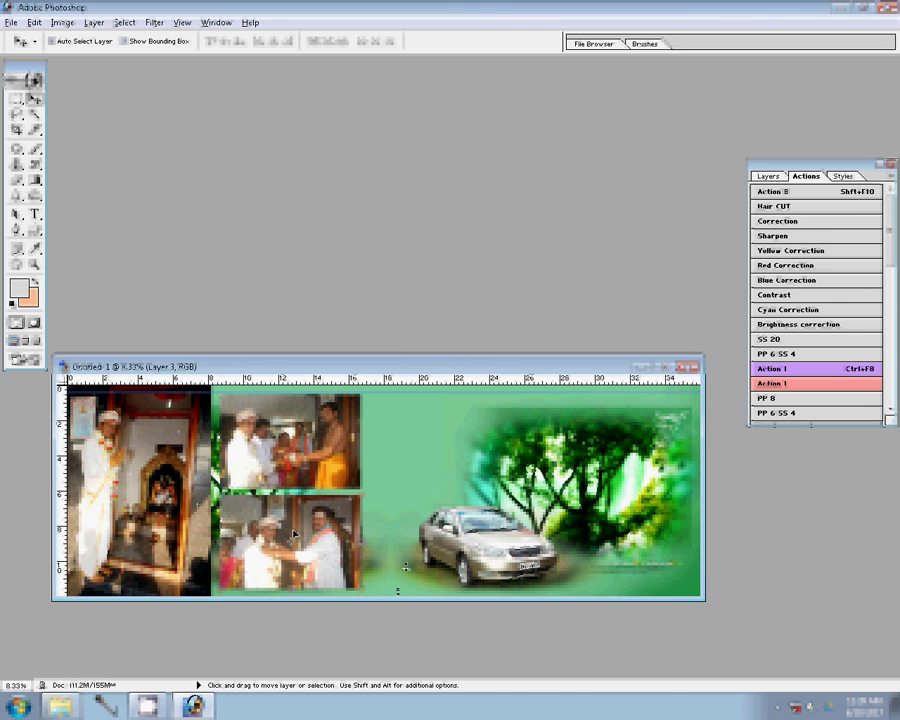
- Select DSC_0764, DSC_0767, DSC_0769 and DSC_0772 in the camera folder to open them
key(alt+Tab)
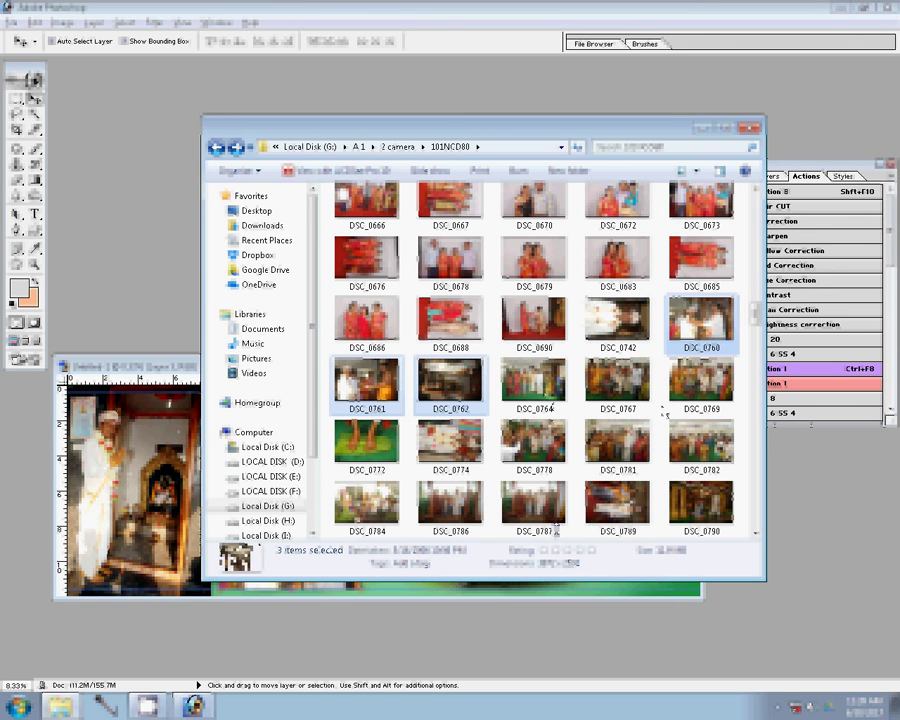
click(551, 407)
key(shift+Right)
key(shift+Right)
key(shift+Right)
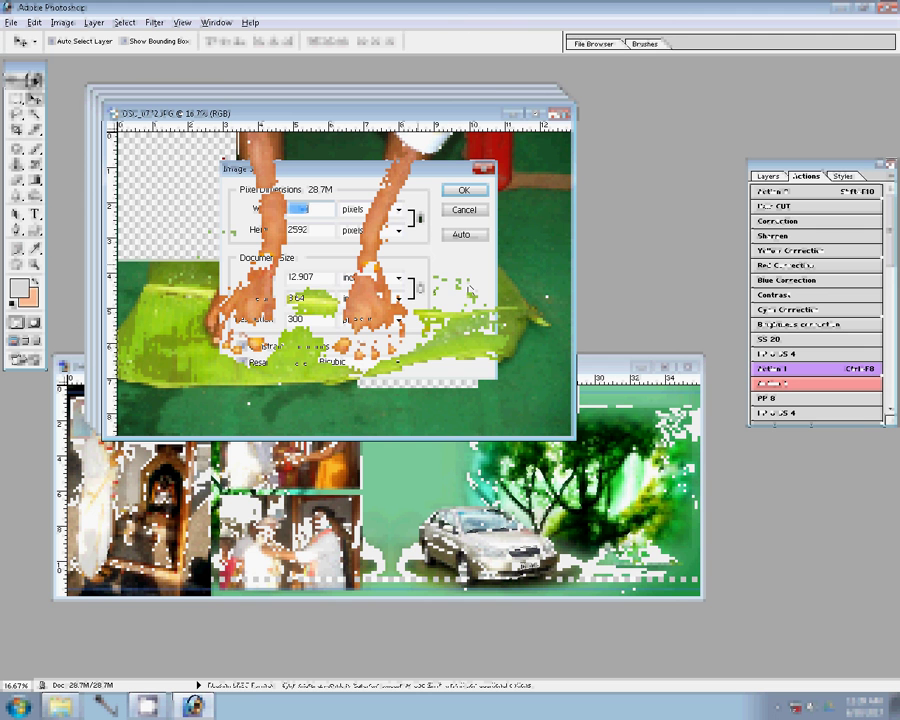
- Apply the 8-inch resize and place the feet photo at the layout's lower right
click(464, 192)
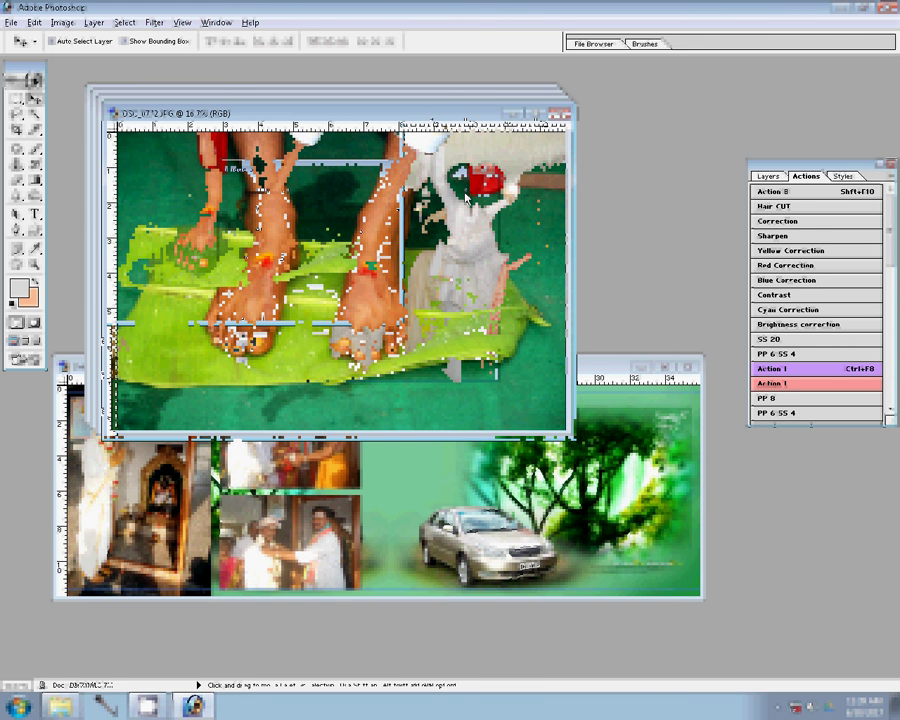
drag(657, 543, 652, 545)
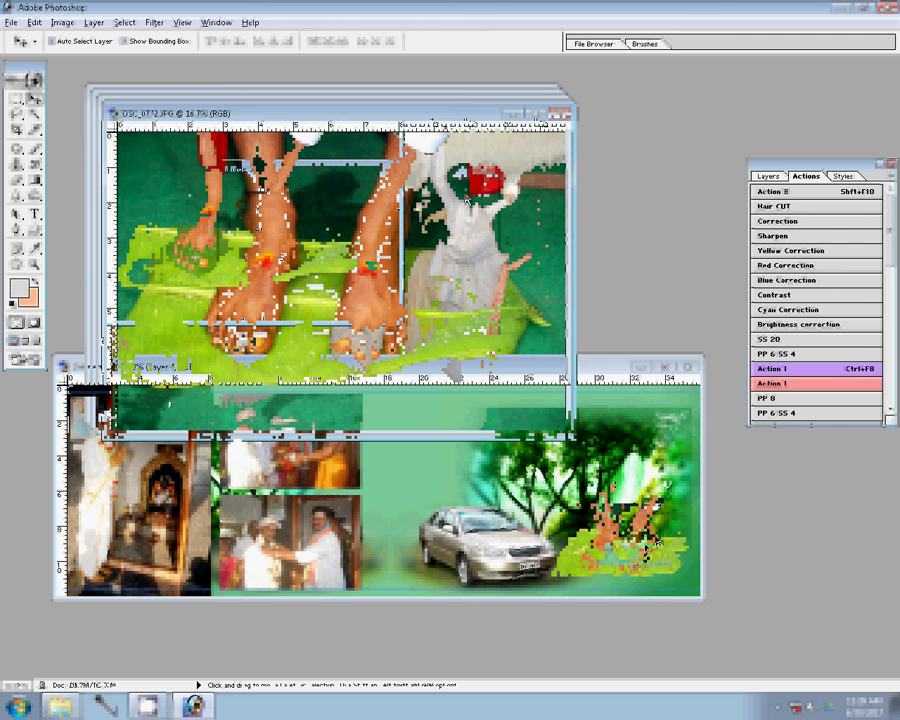
key(ctrl+w)
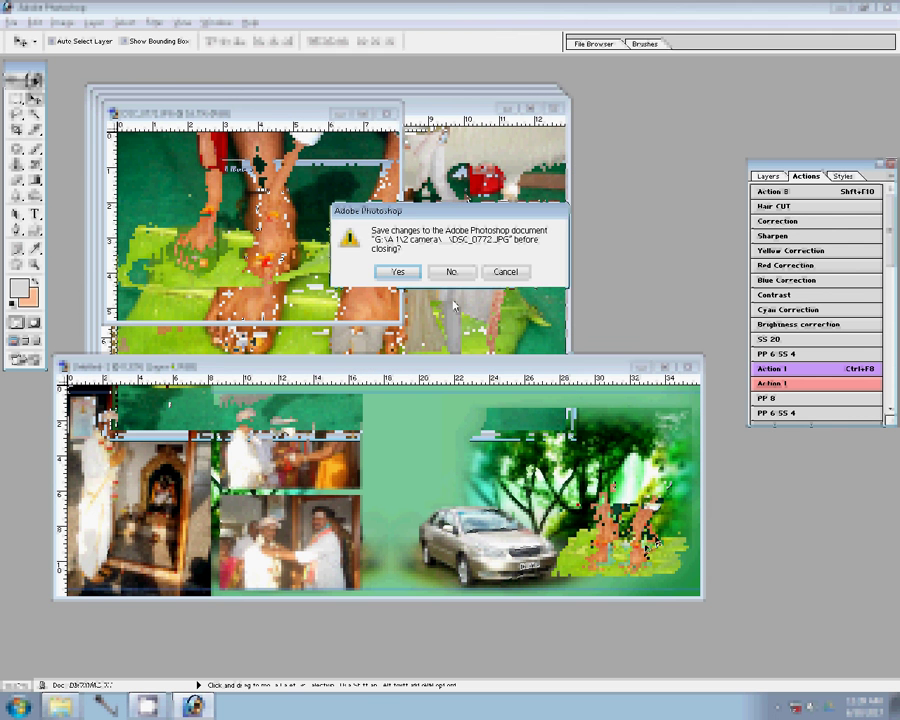
- Close the feet photo unsaved and apply a new image size to the crowd photo
click(451, 271)
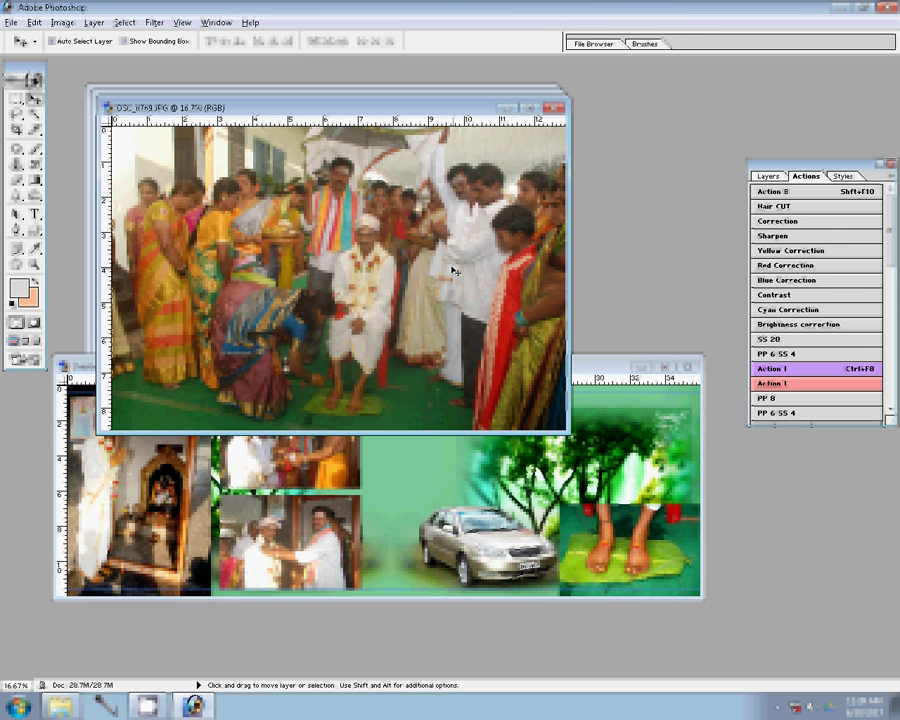
key(ctrl+alt+i)
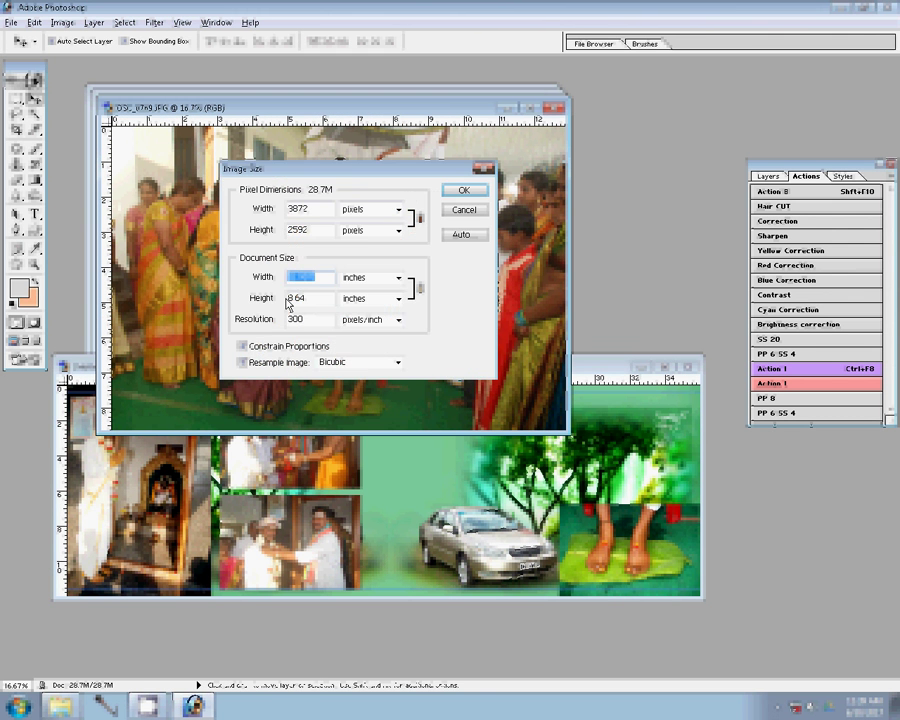
click(462, 190)
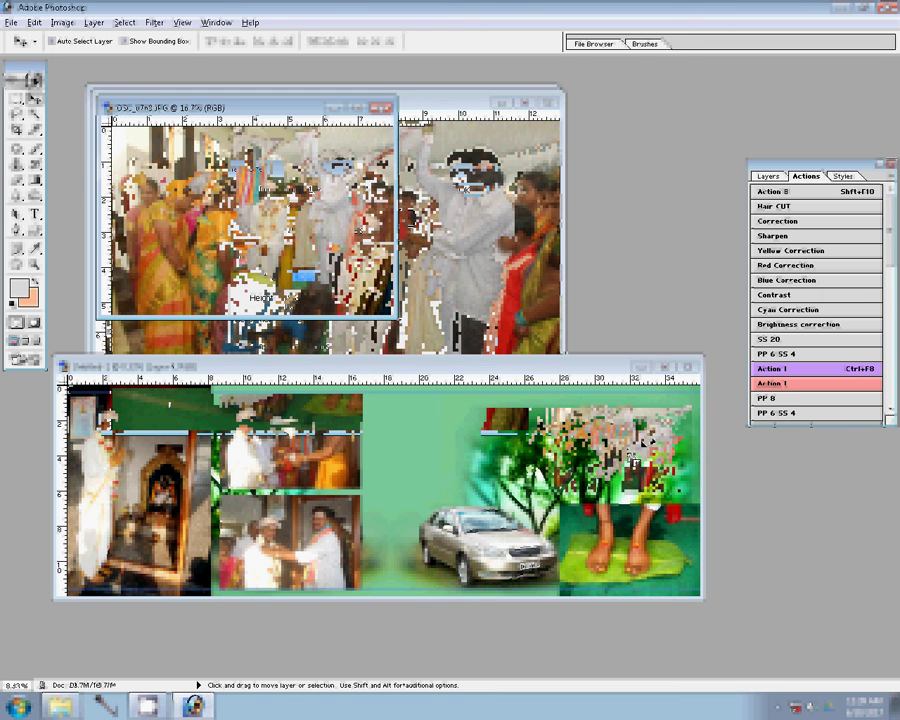
- Close the placed crowd photo's source file without saving changes
click(650, 441)
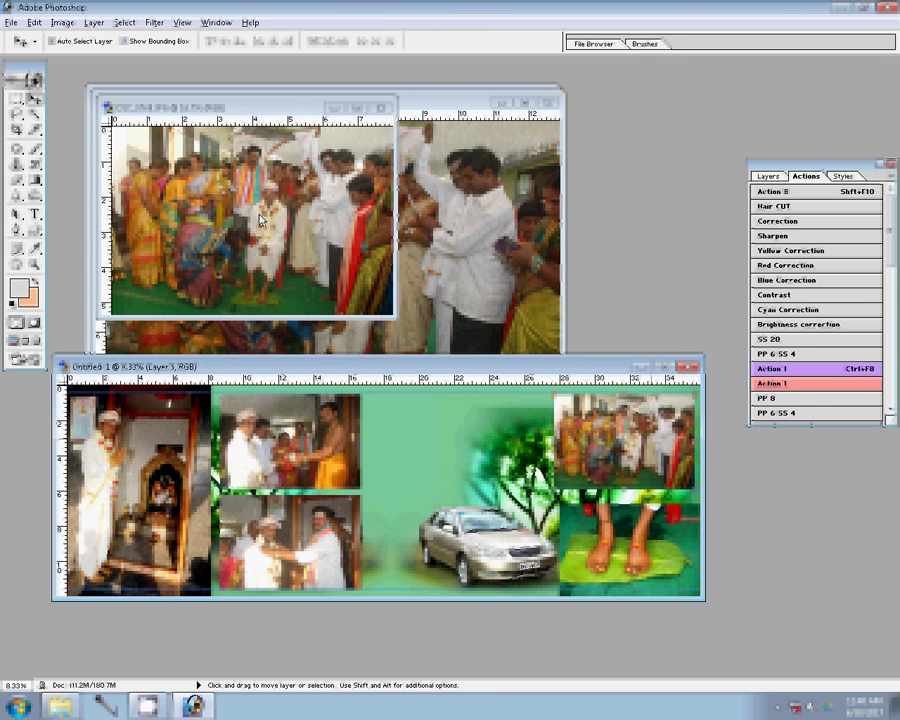
key(ctrl+w)
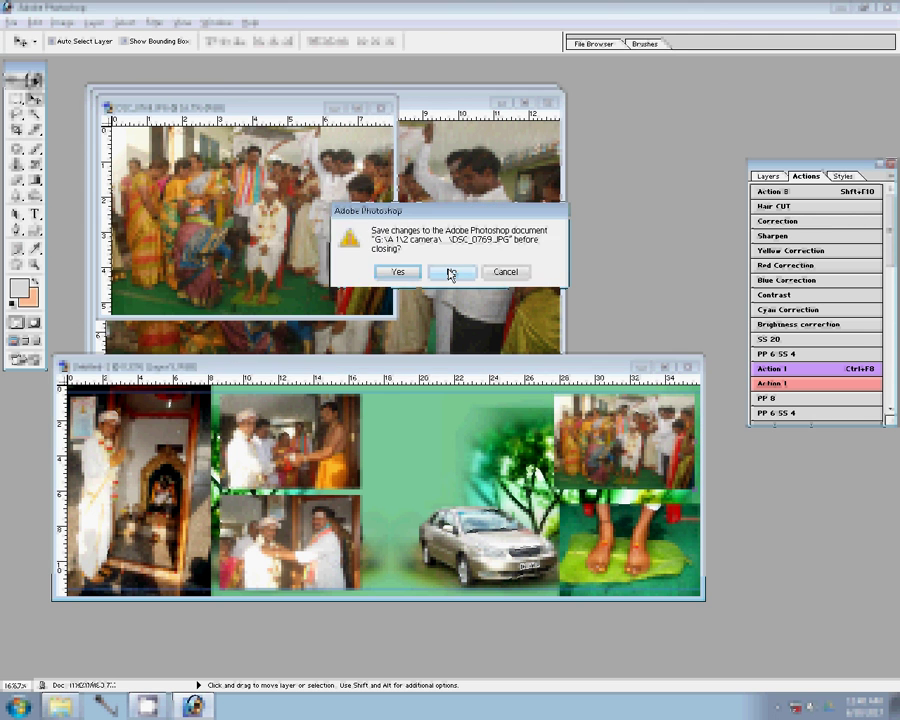
click(452, 271)
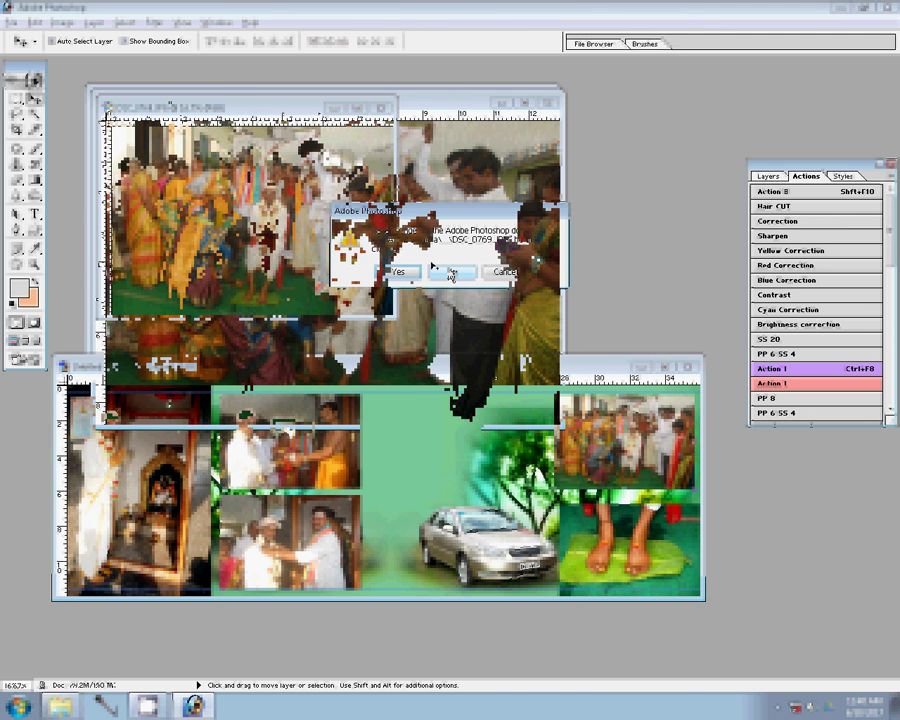
- Resize the next crowd photo to 8 inches wide, place it top-centre, and close its source unsaved
key(ctrl+alt+i)
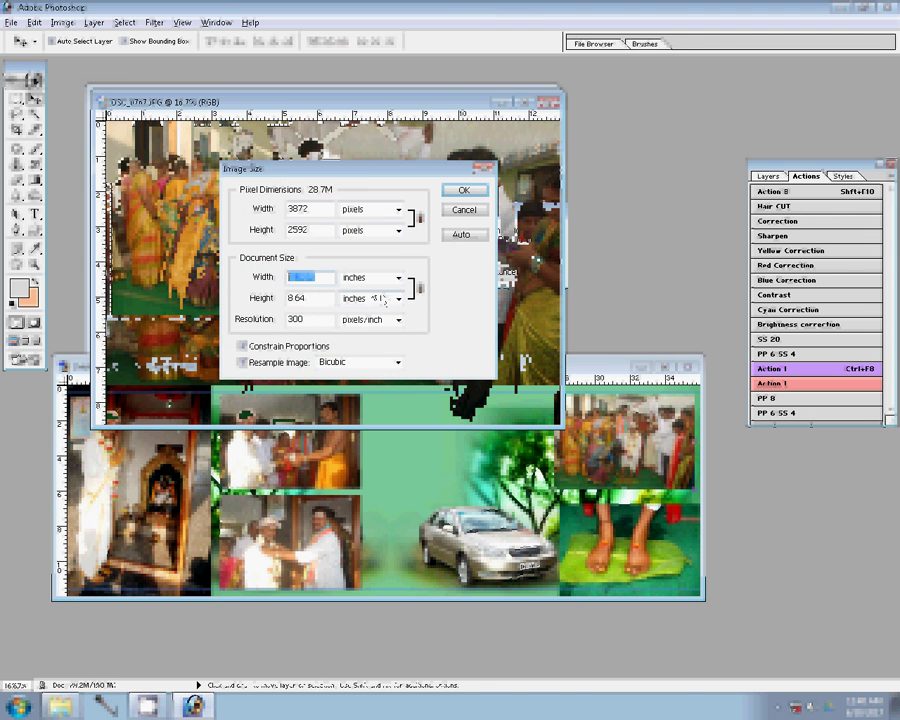
text(8)
click(462, 191)
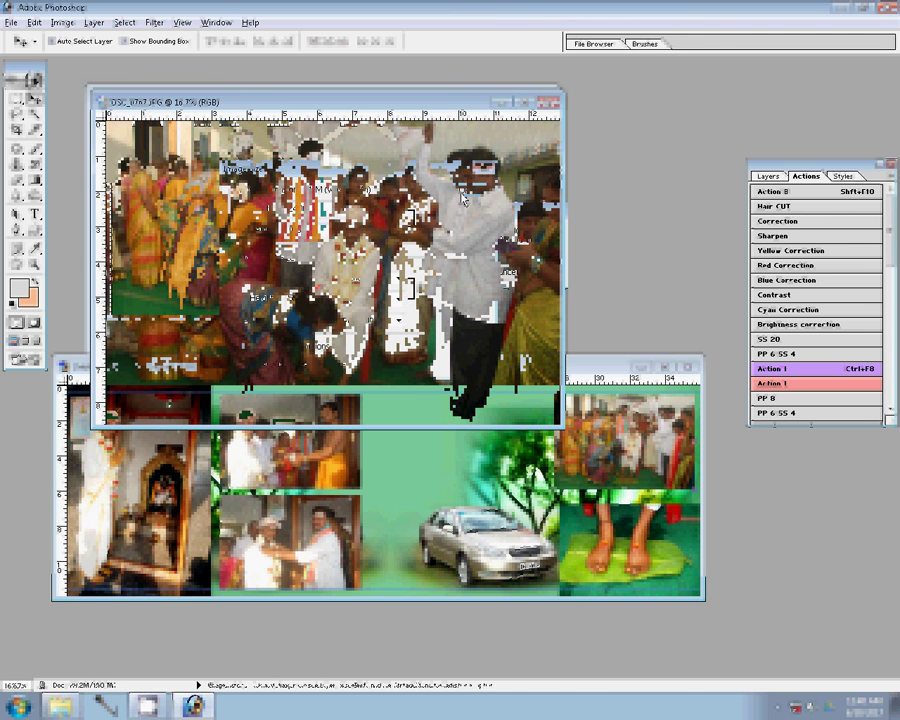
drag(462, 197, 452, 425)
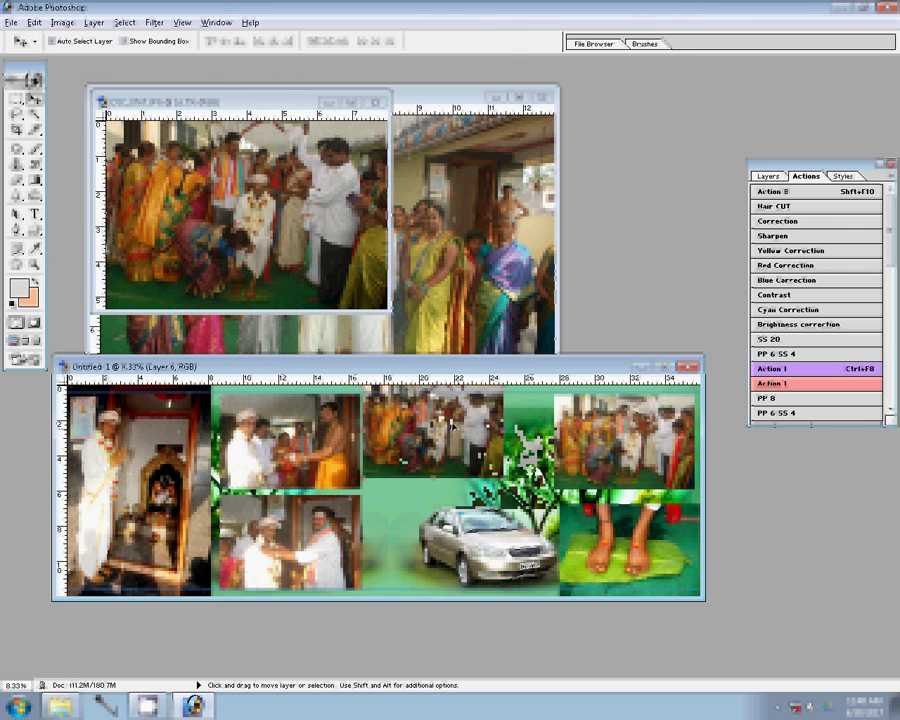
mouse_move(452, 426)
mouse_down()
mouse_move(488, 434)
mouse_move(462, 424)
mouse_move(460, 335)
mouse_up()
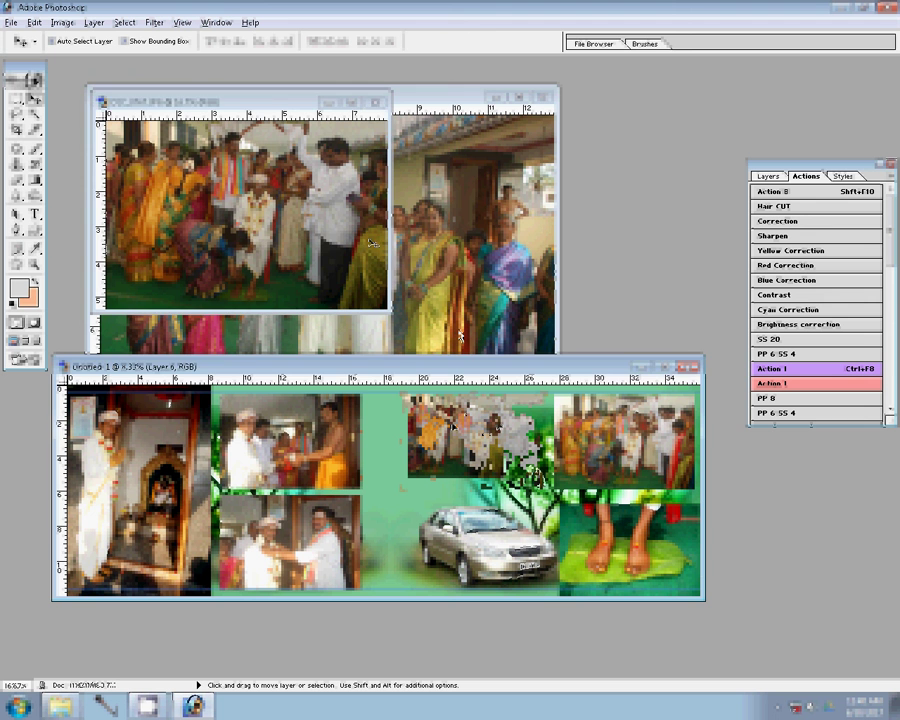
click(376, 102)
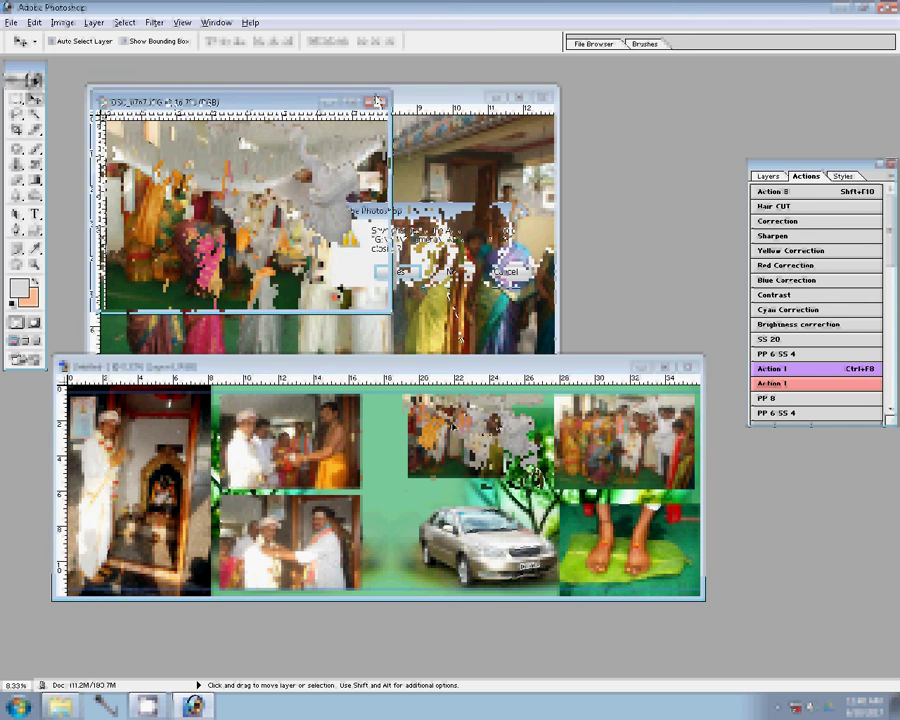
click(453, 276)
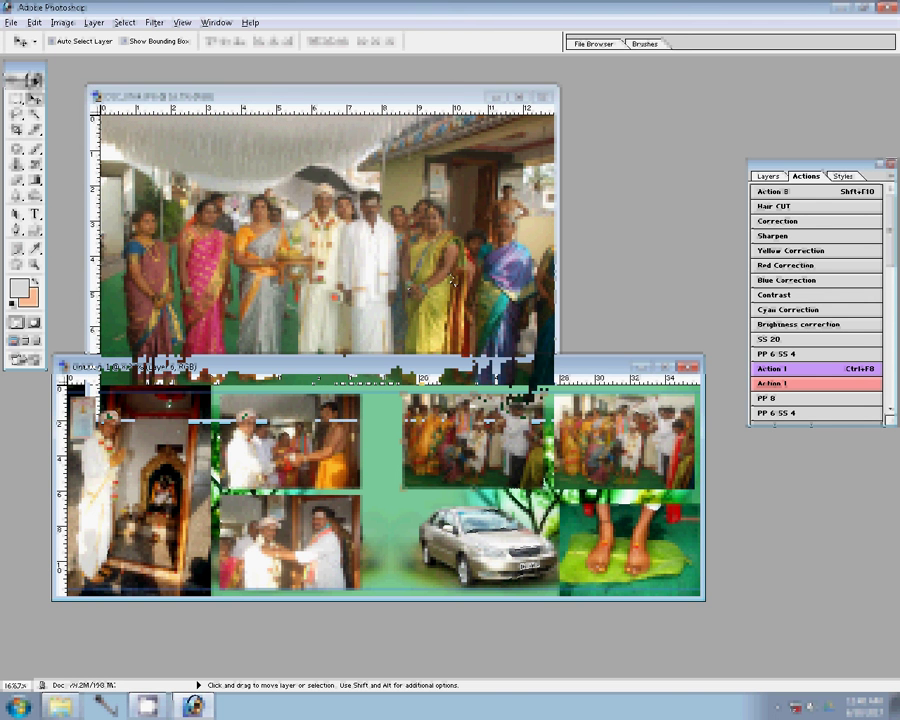
- Resize the next group photo to 2400 px wide
click(453, 282)
key(ctrl+alt+i)
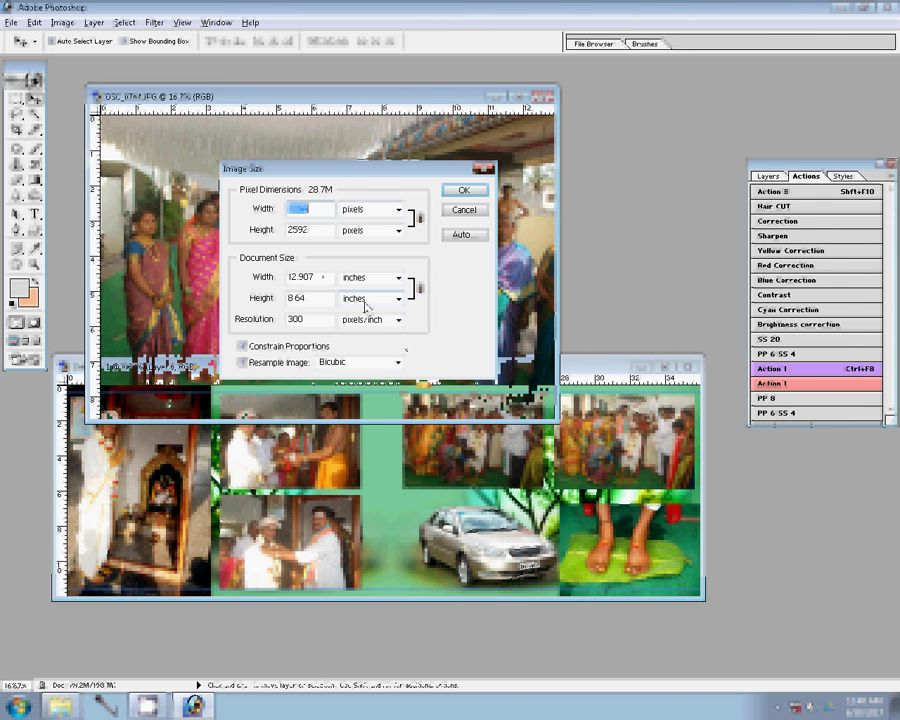
text(2400)
key(Return)
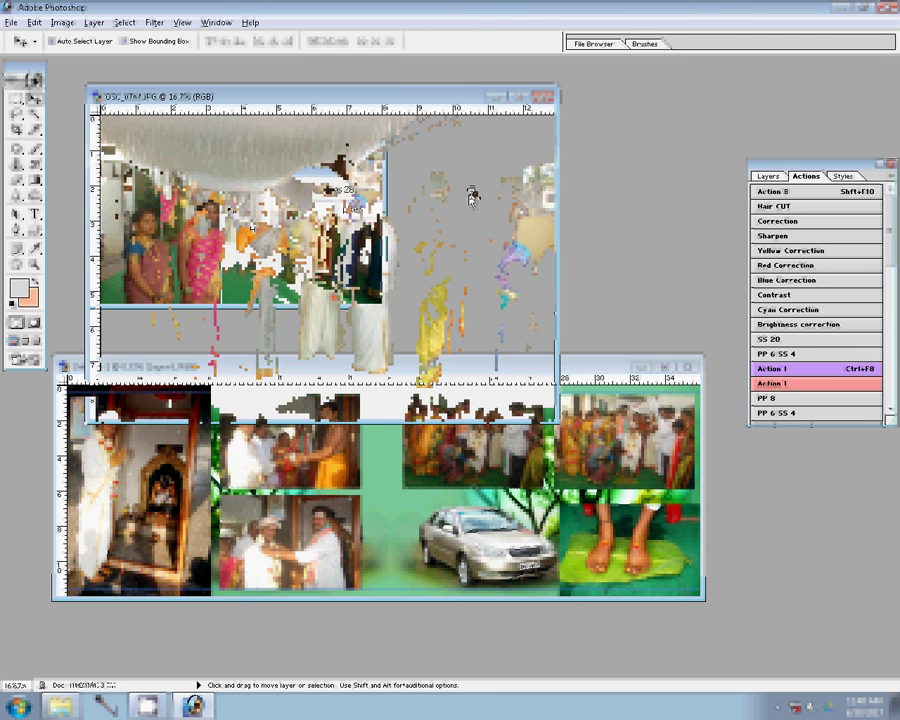
- Place the resized group photo over the car in the collage's lower middle
click(360, 367)
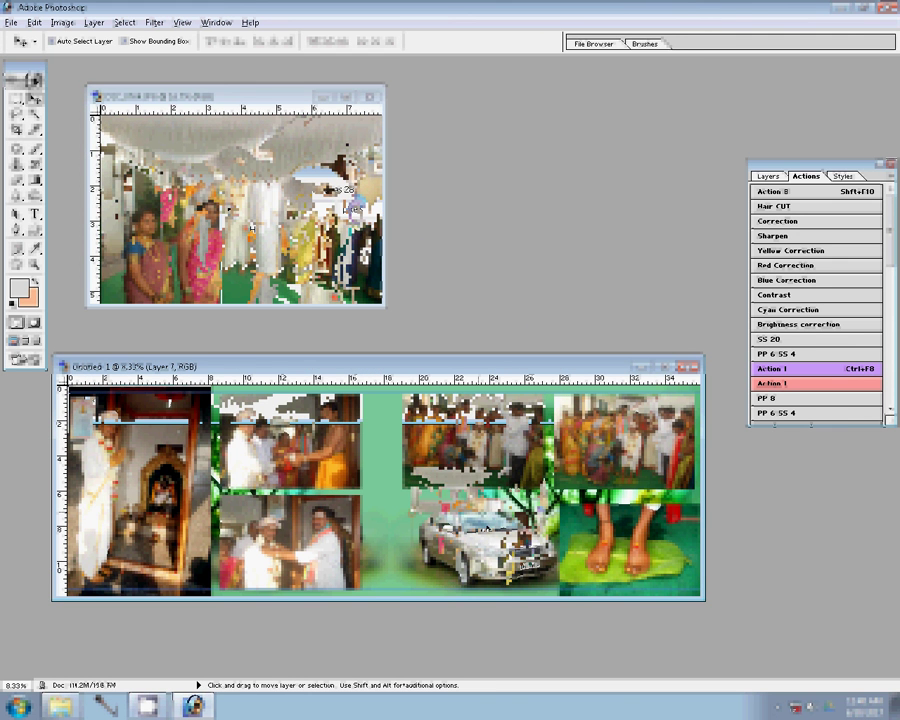
drag(251, 228, 483, 535)
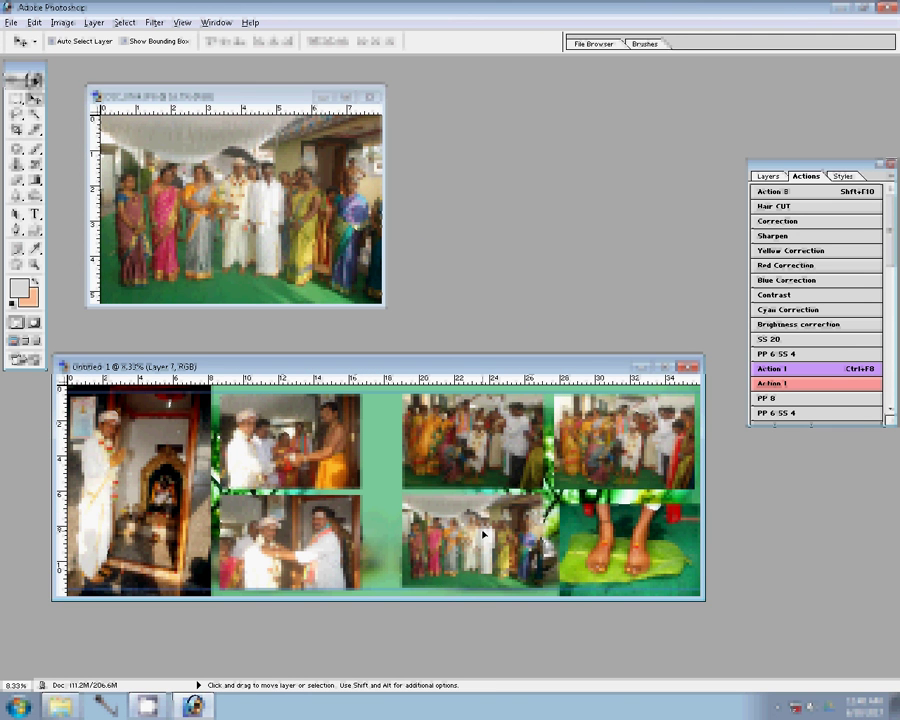
click(773, 177)
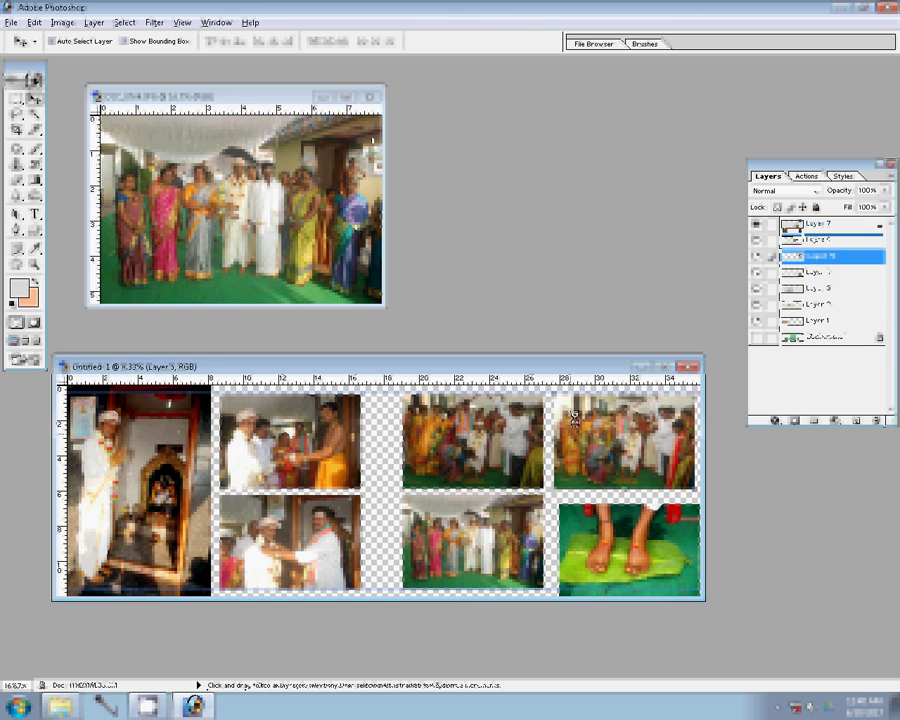
- Close the last source photo unsaved and add a Stroke effect to the photo layer
click(370, 97)
click(468, 270)
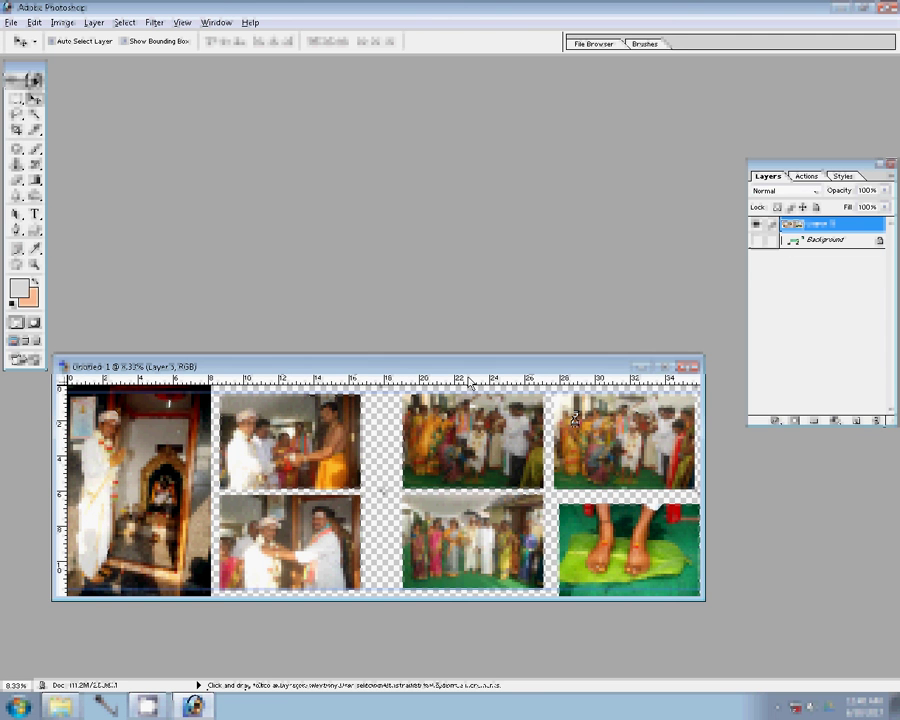
click(776, 421)
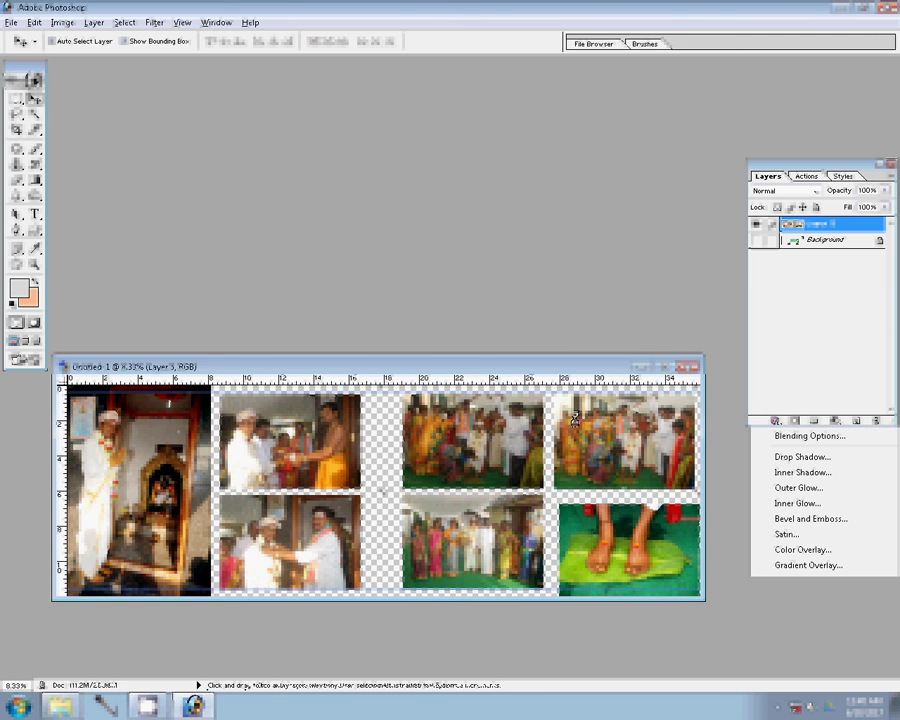
click(790, 596)
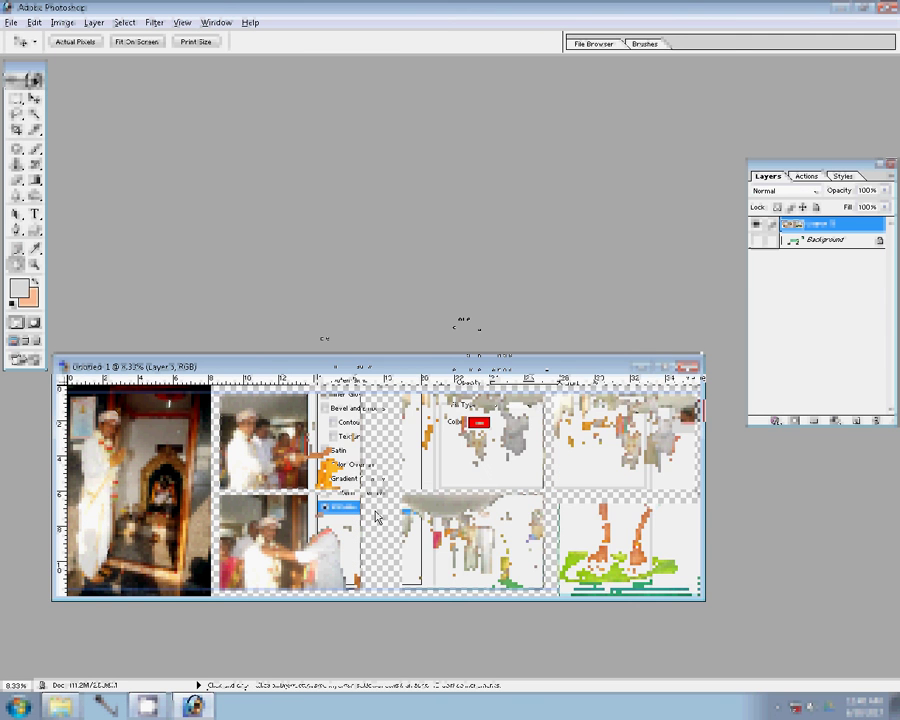
- Set the stroke to a gradient fill at 22 px size and confirm the layer style
click(512, 405)
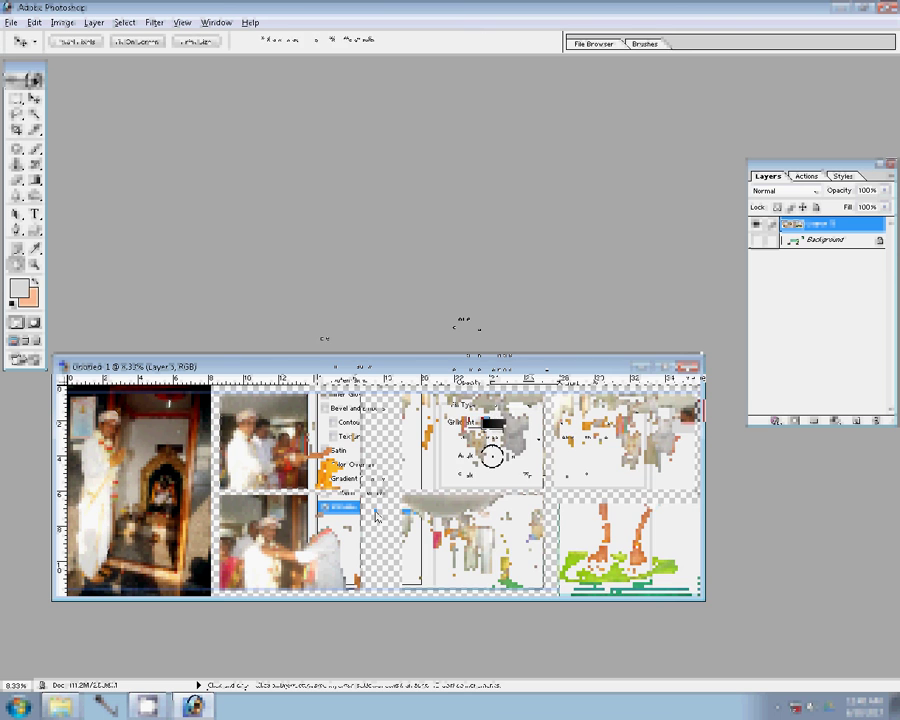
click(510, 425)
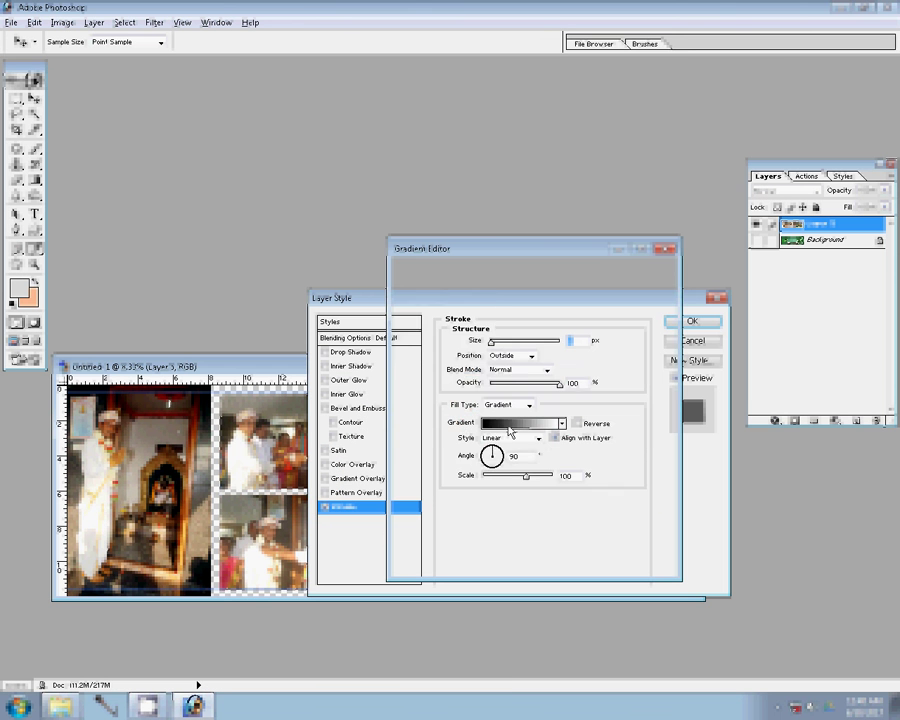
click(644, 277)
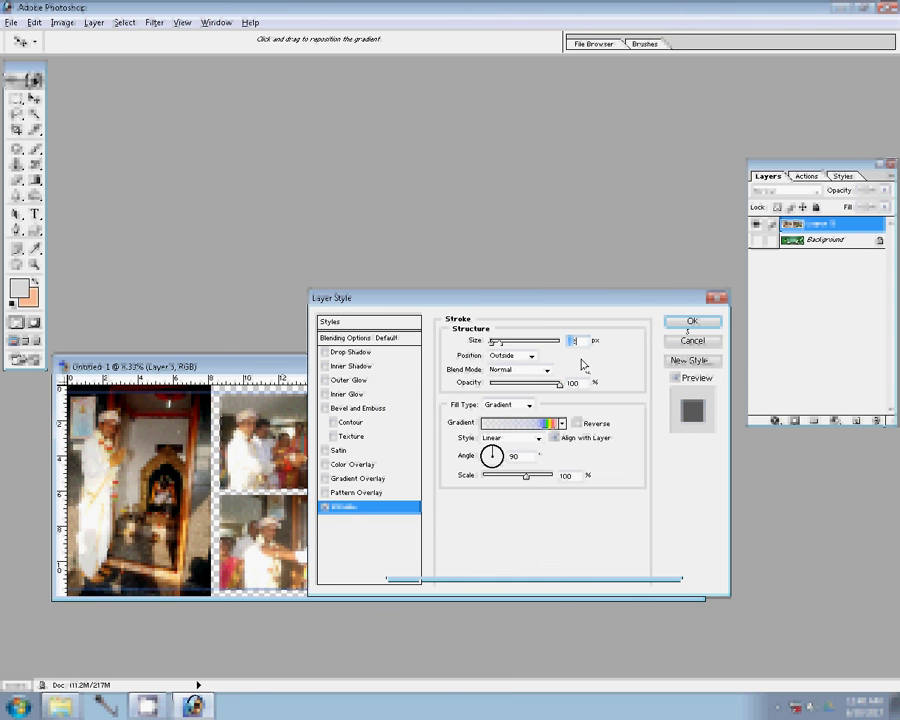
text(22)
click(686, 322)
click(688, 323)
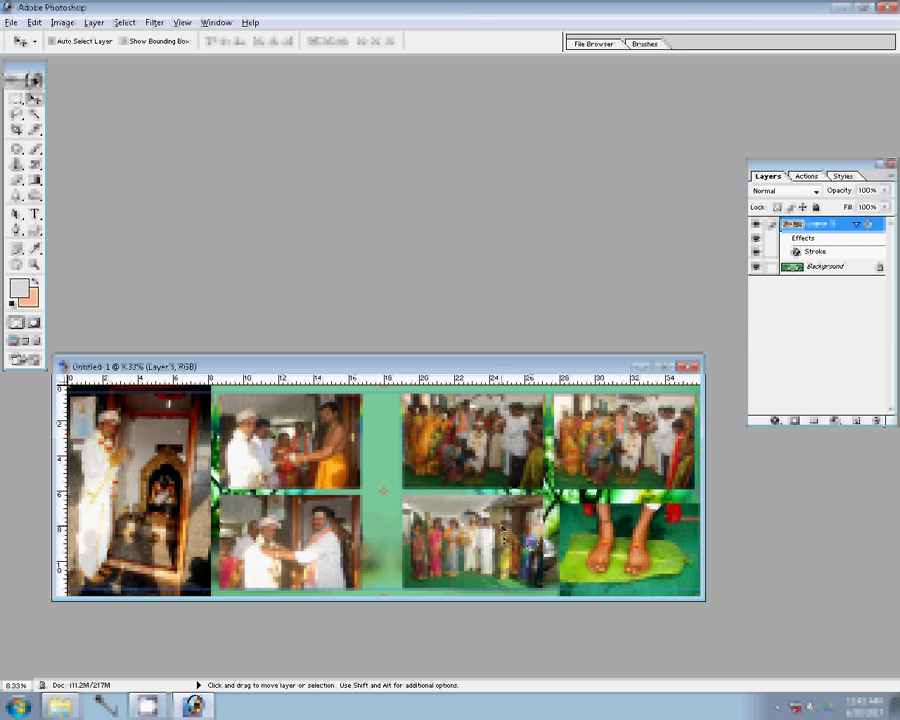
- Save the album page as '152' in Photoshop PSD format
key(ctrl+s)
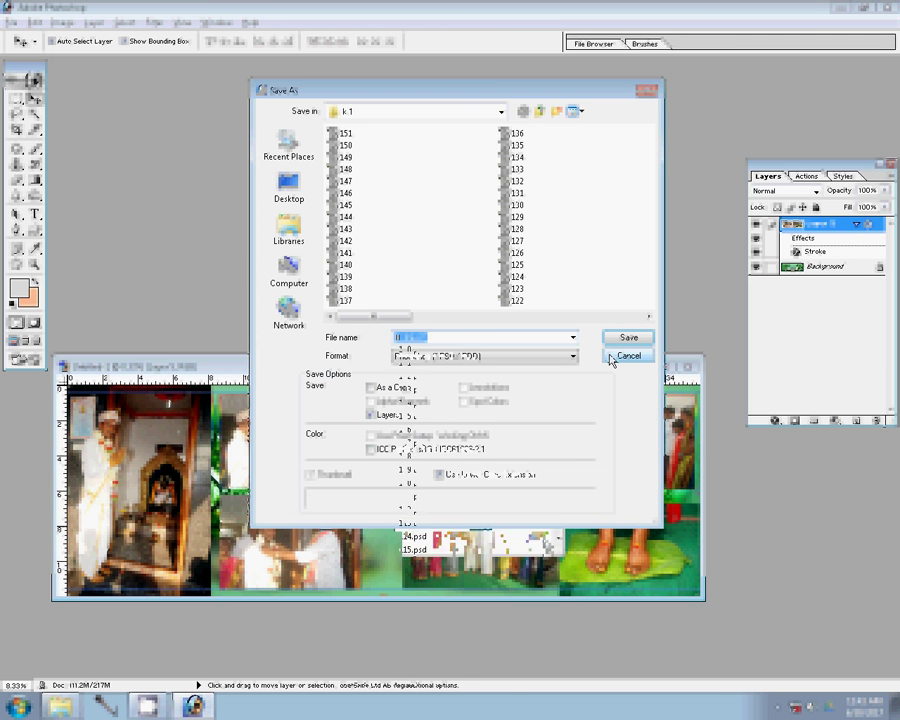
text(152)
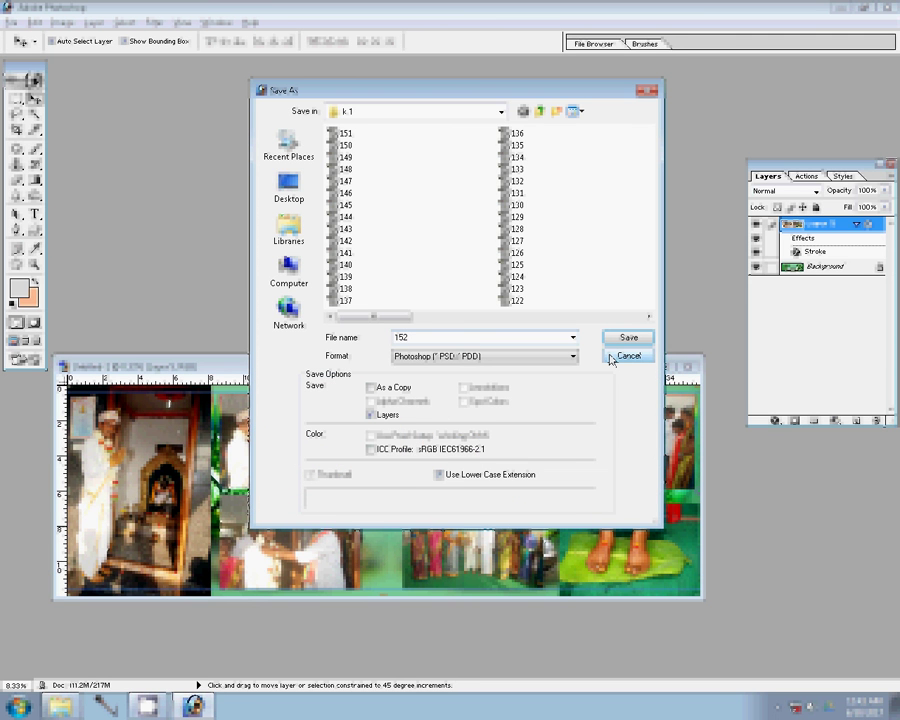
click(627, 360)
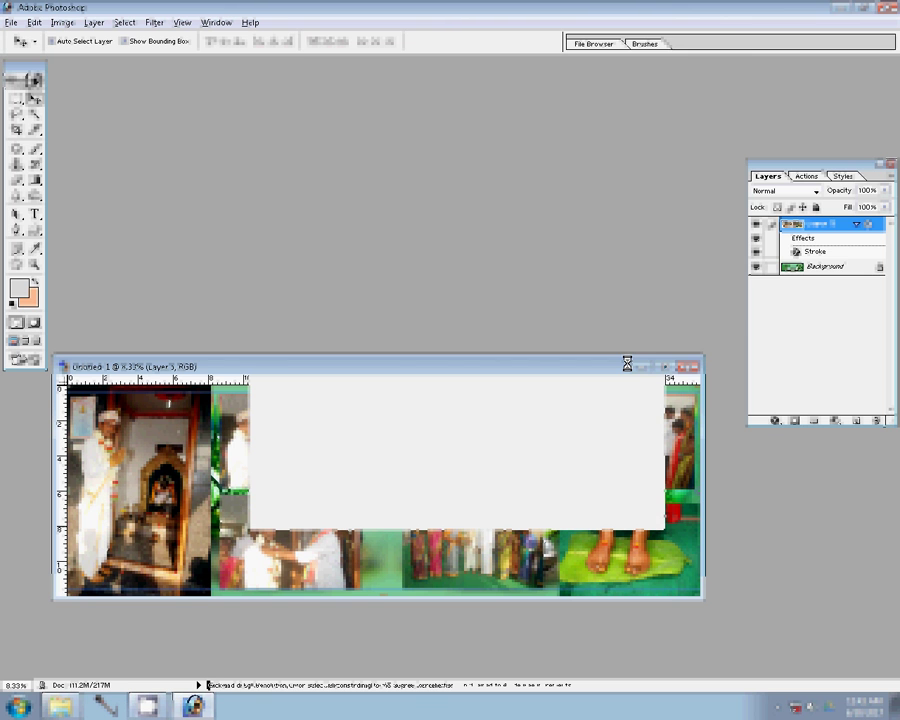